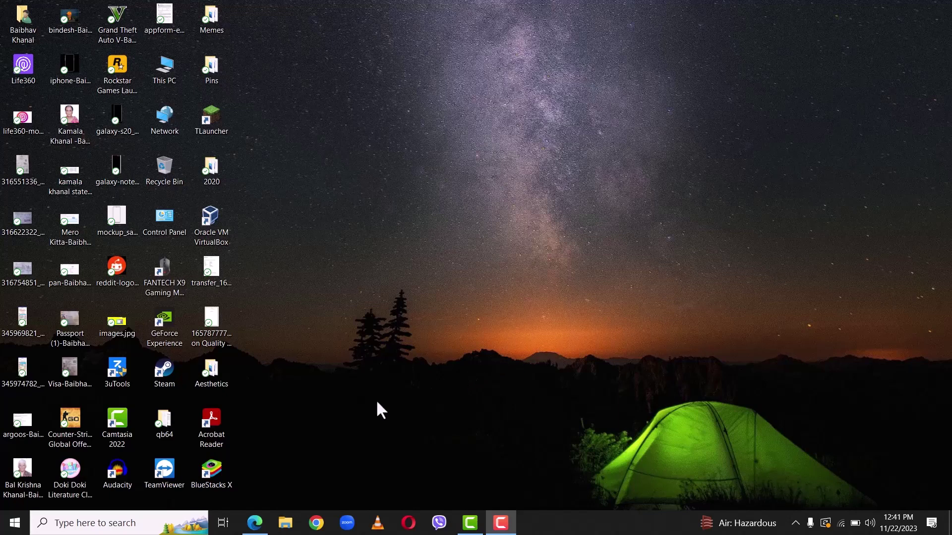
- Open bluestacks.com in Edge and reach the BlueStacks App Player home screen
{"action": "left_click", "coordinate": [255, 523]}
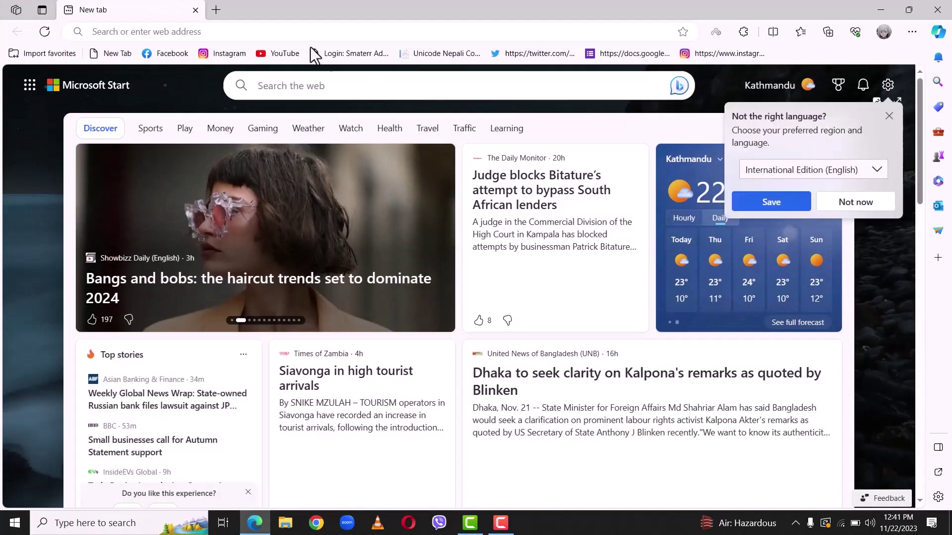
{"action": "left_click", "coordinate": [294, 31]}
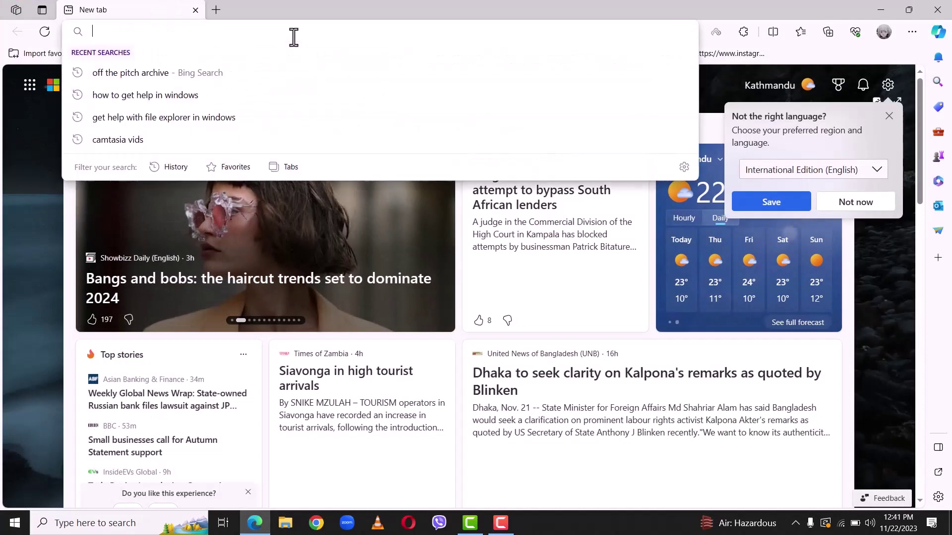
{"action": "type", "text": "blue"}
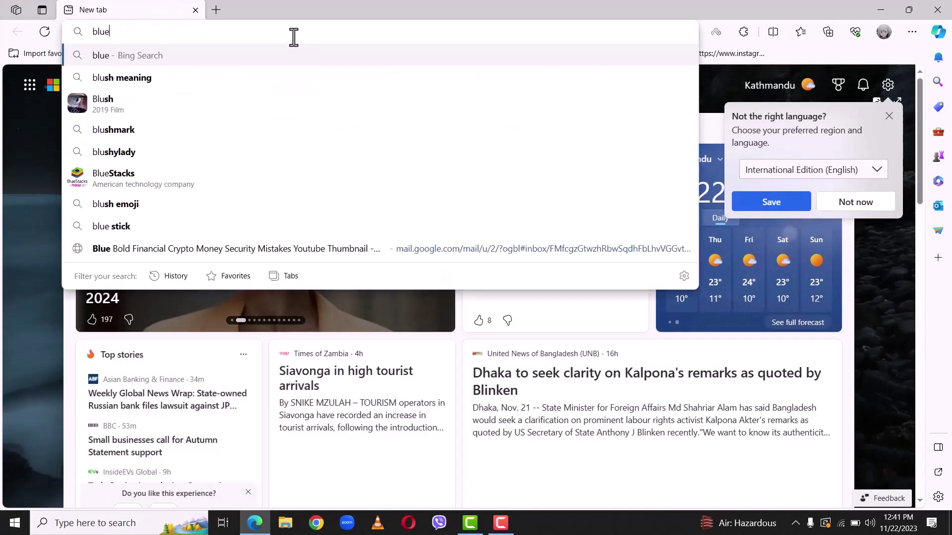
{"action": "type", "text": "stacks.c"}
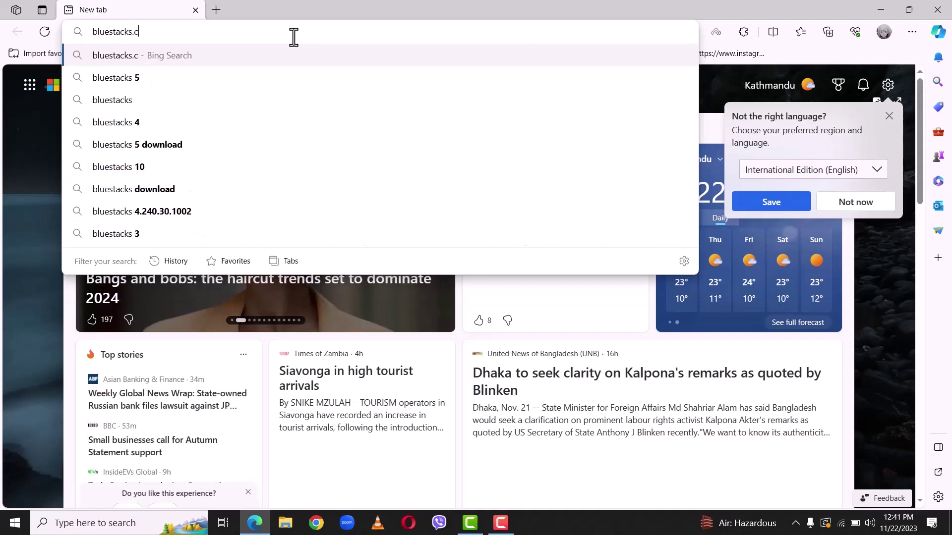
{"action": "type", "text": "om"}
{"action": "key", "text": "Return"}
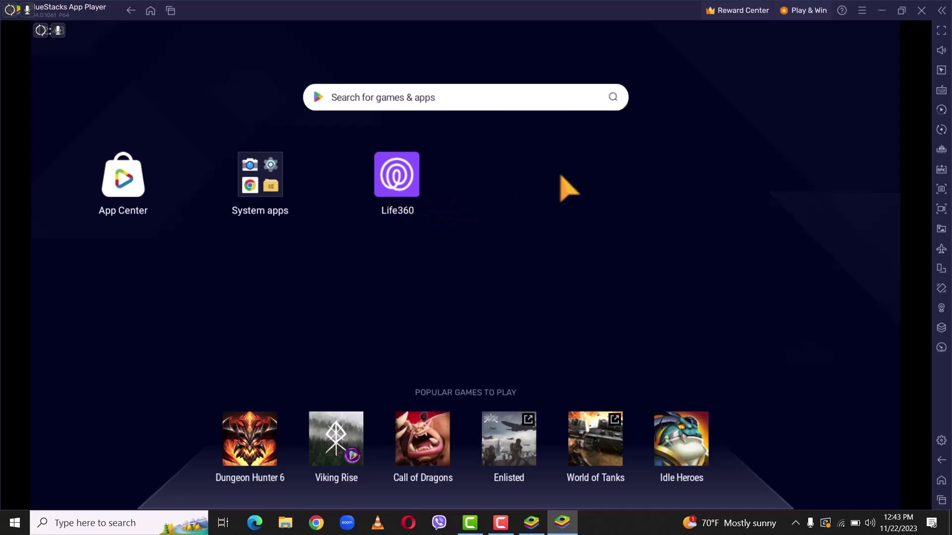
- Search BlueStacks games and apps for 'life360' to show the installed Life360 app
{"action": "left_click", "coordinate": [422, 101]}
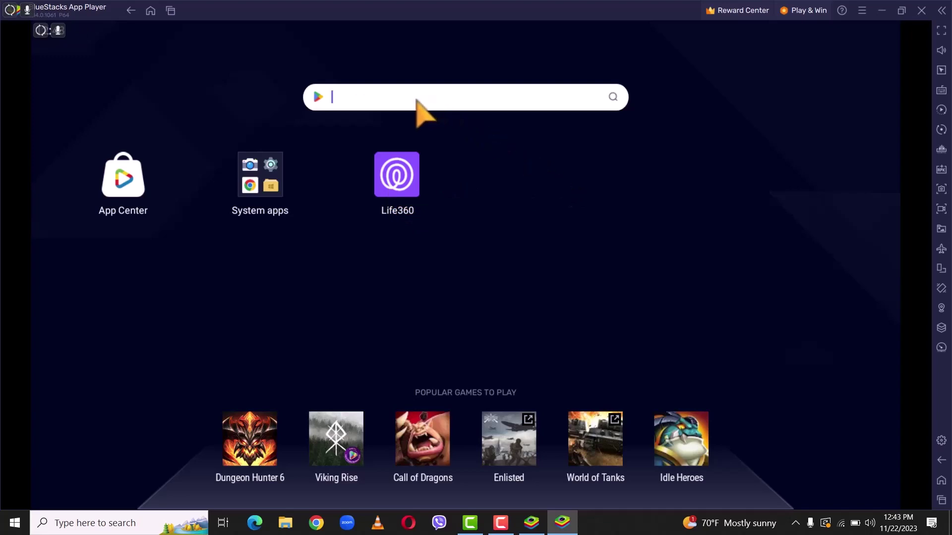
{"action": "type", "text": "life360"}
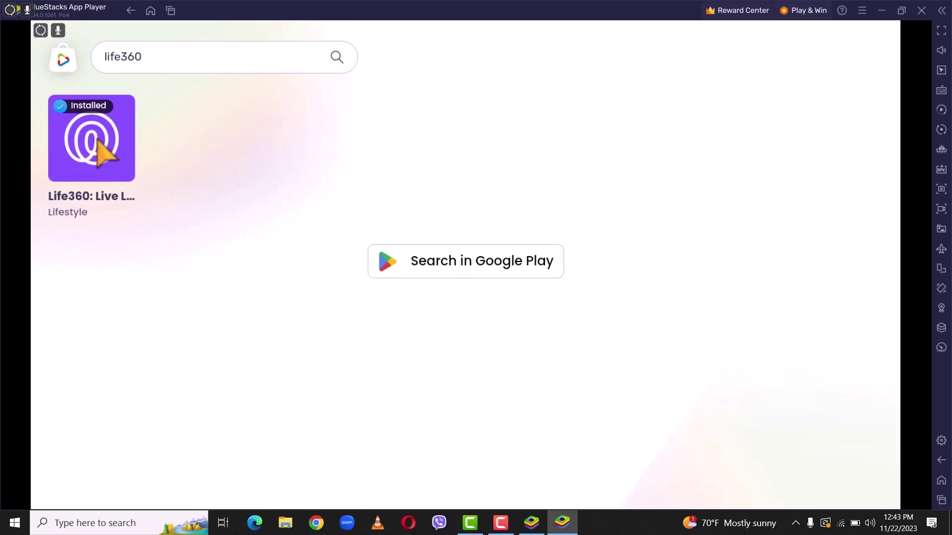
- Go back from the search results to the BlueStacks home screen showing the Life360 icon
{"action": "left_click", "coordinate": [66, 56]}
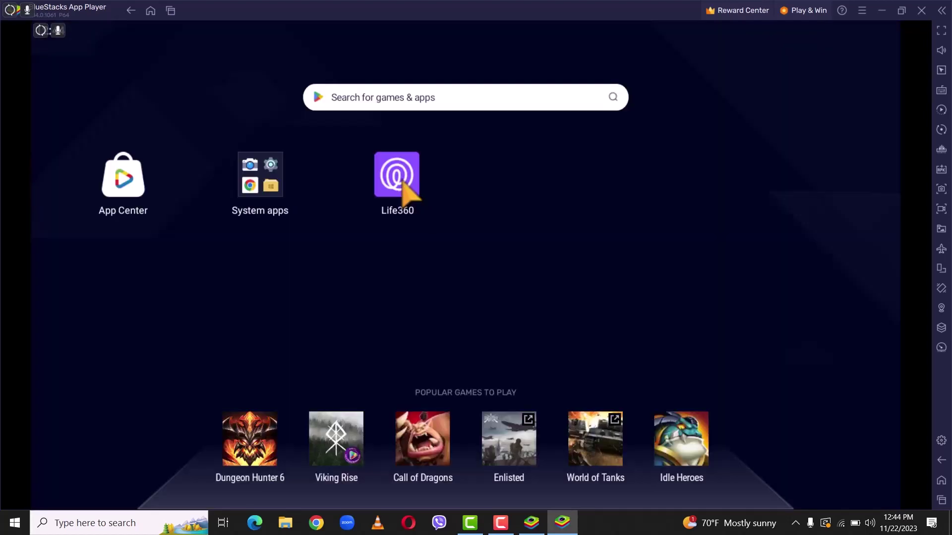